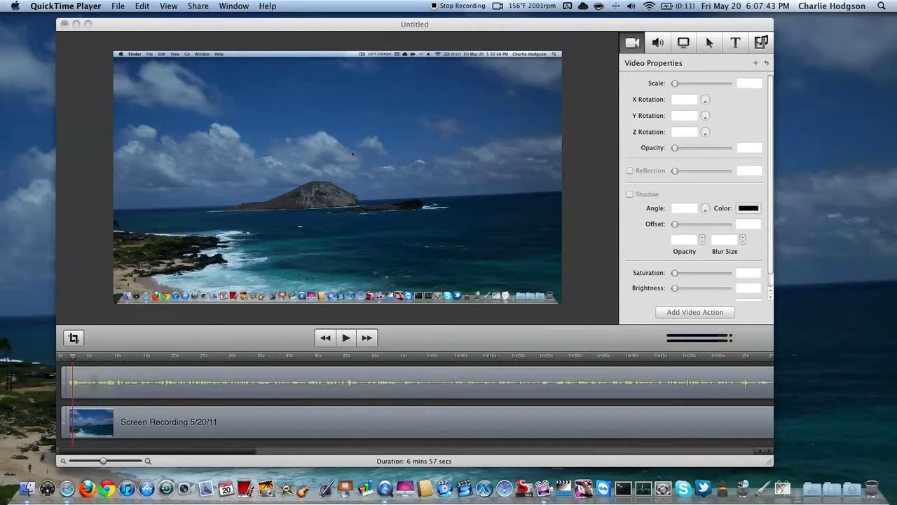
Activate the Untitled ScreenFlow project window and drag the playhead back to the timeline start
click(394, 27)
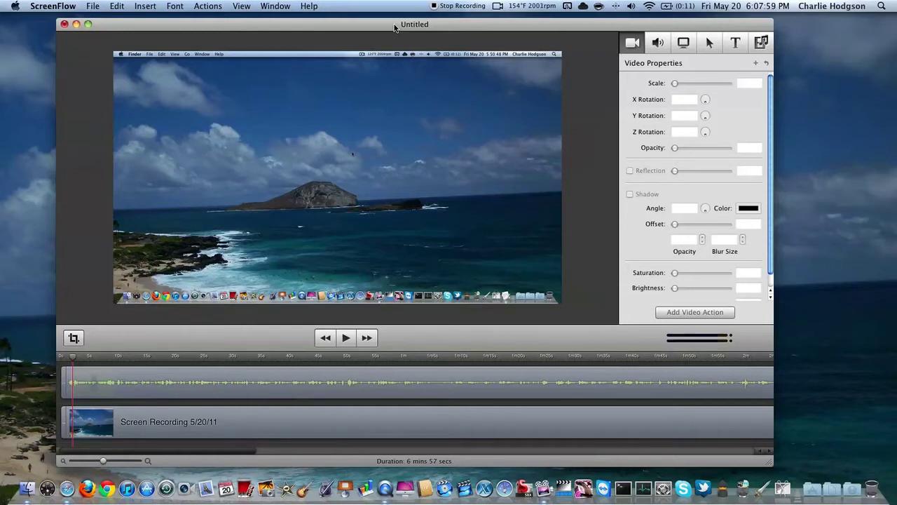
drag(354, 29, 354, 27)
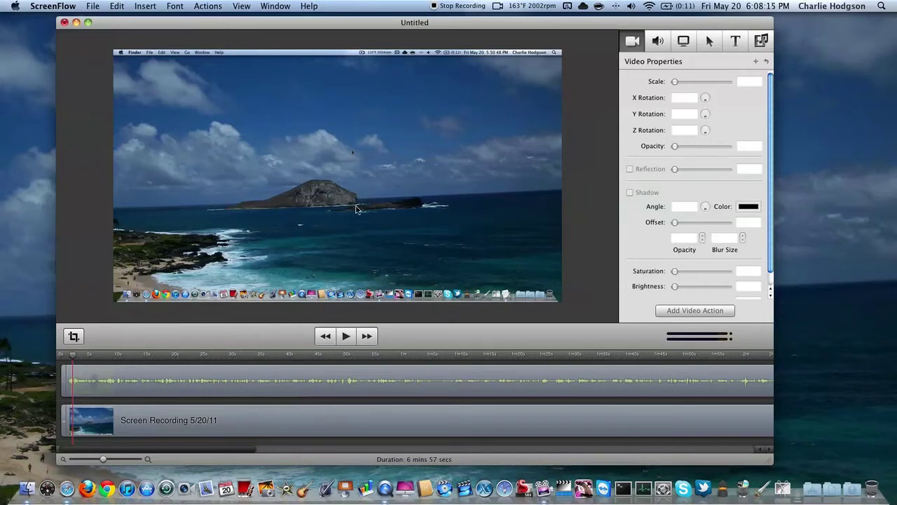
drag(74, 359, 61, 358)
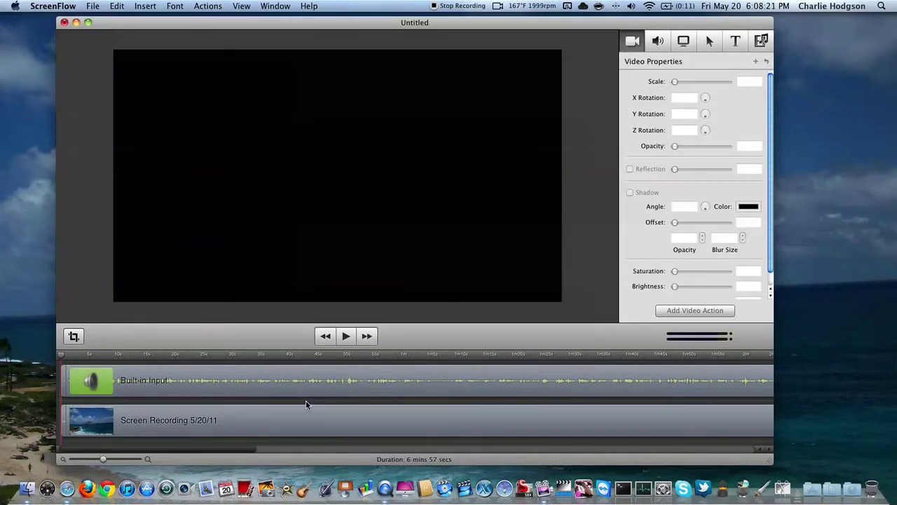
Name the export file 'free wallpaper pack download.mov'
key(space)
key(space)
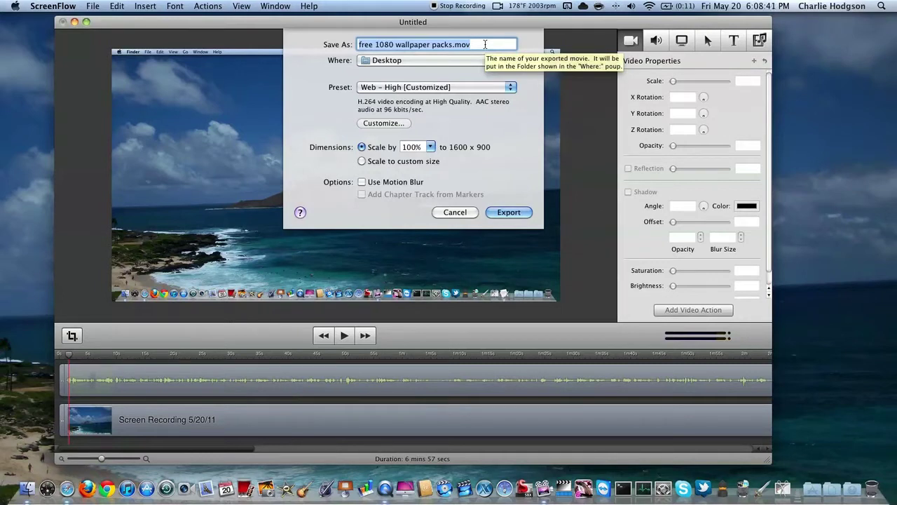
key(BackSpace)
text(free wallpaper paclks dow)
key(BackSpace)
key(BackSpace)
key(BackSpace)
key(BackSpace)
key(BackSpace)
key(BackSpace)
key(BackSpace)
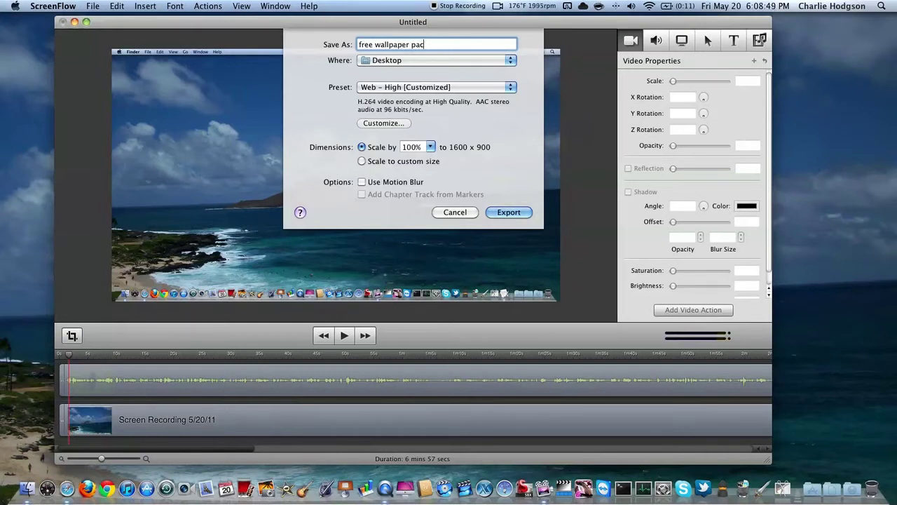
text(k download)
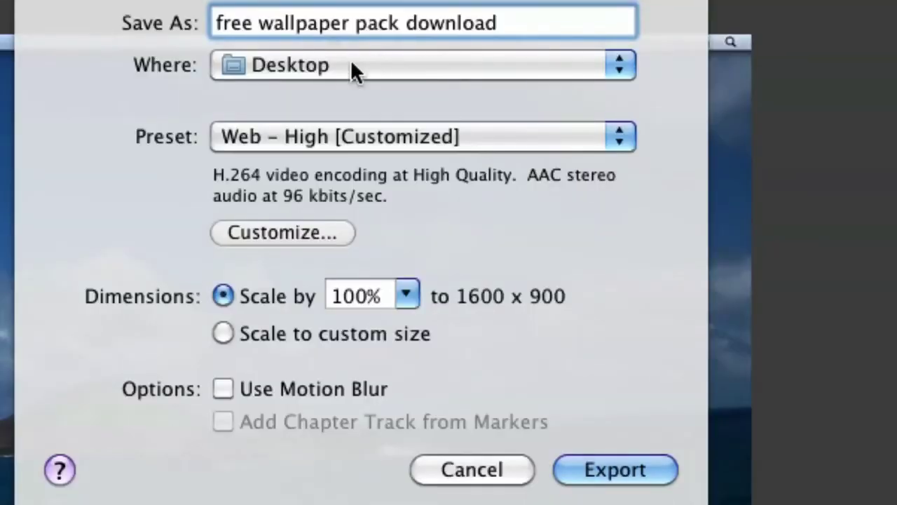
Keep Desktop as the location, choose the Web – High preset and scale to 50% (800 x 450)
click(343, 63)
click(343, 63)
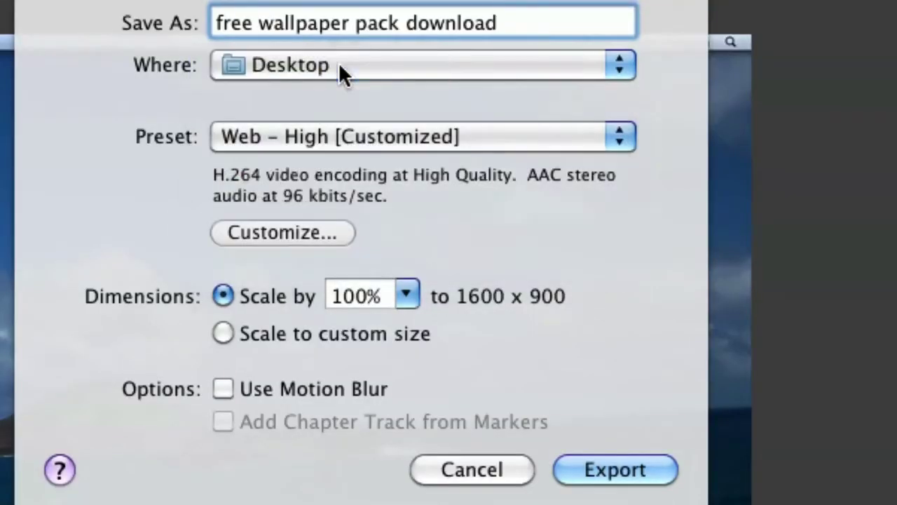
click(338, 130)
click(429, 184)
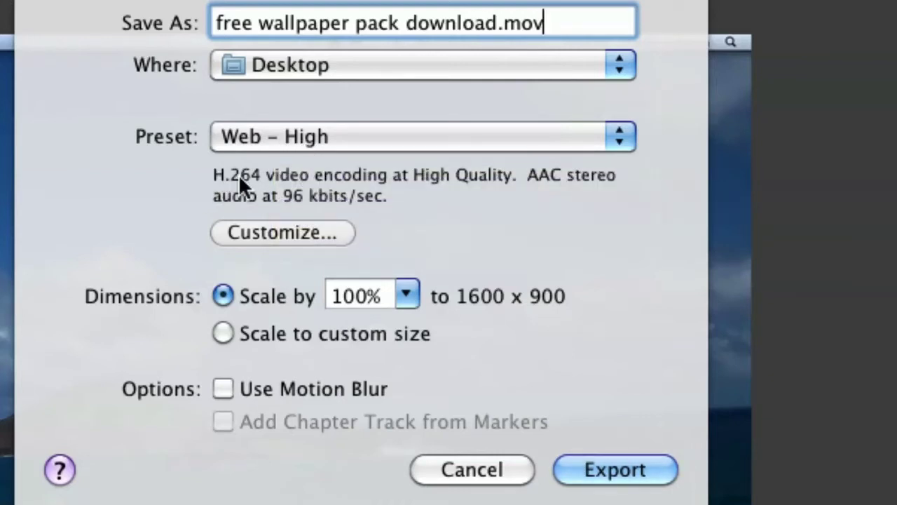
click(407, 292)
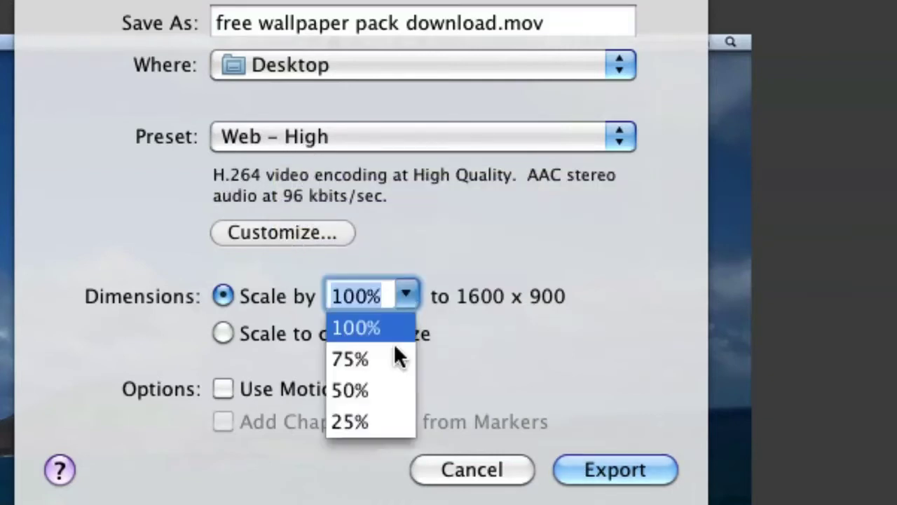
click(373, 387)
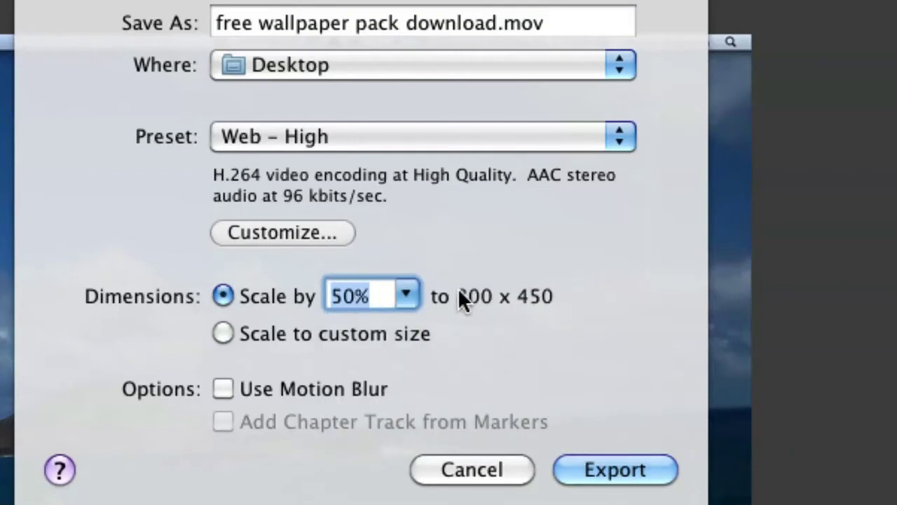
Set custom video compression to H.264, key frames every 24, High quality, Faster single-pass encoding
click(271, 233)
drag(370, 70, 314, 20)
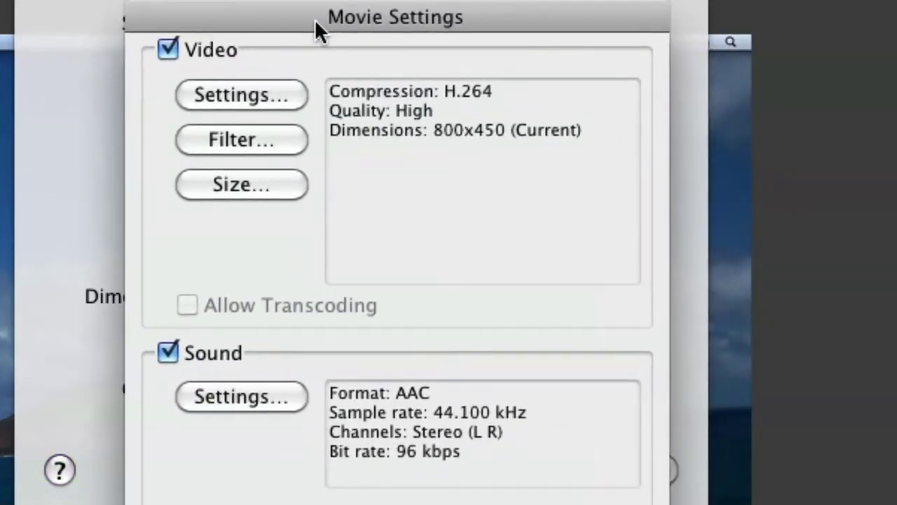
click(255, 95)
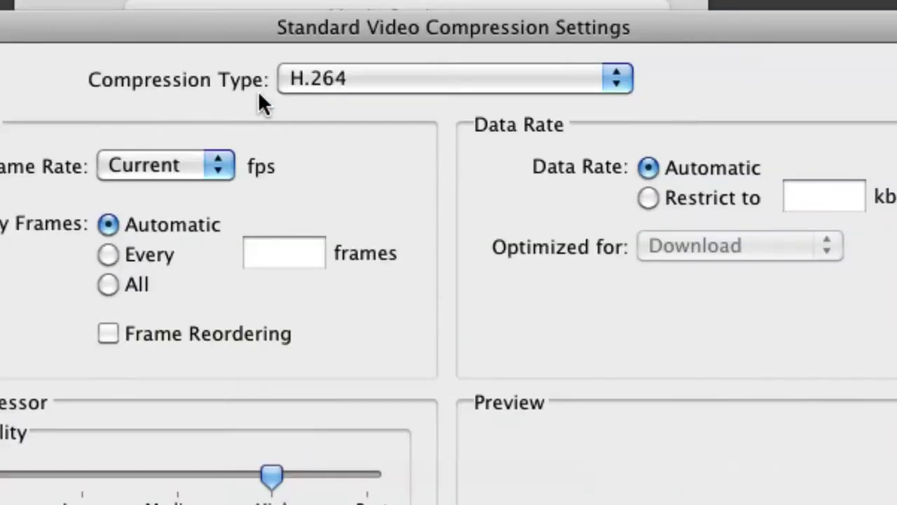
click(365, 80)
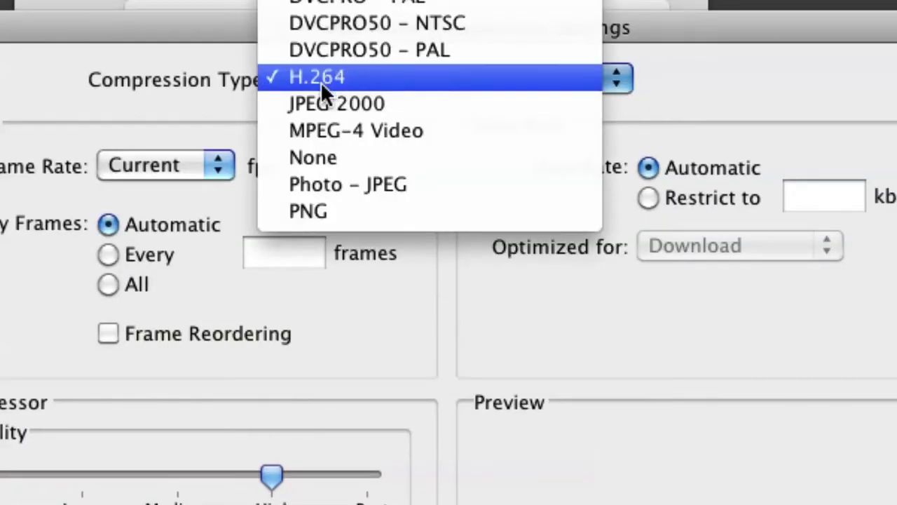
click(343, 80)
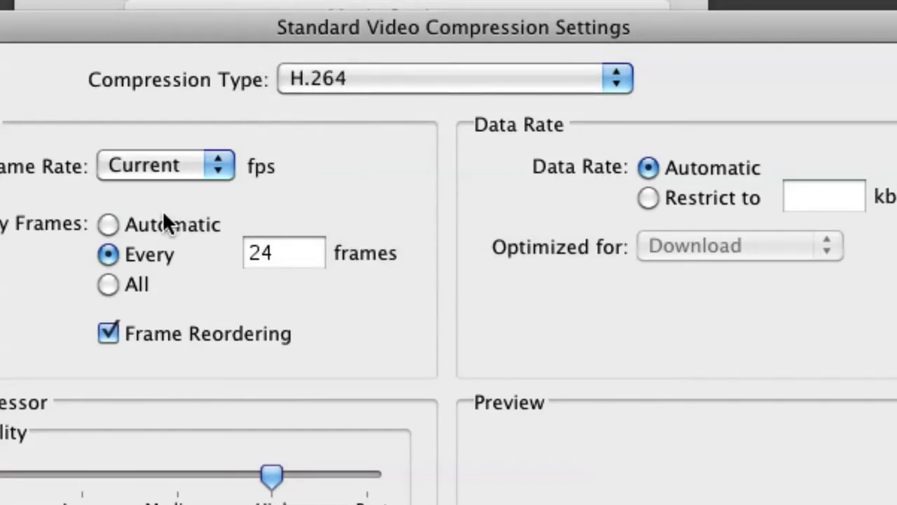
click(111, 254)
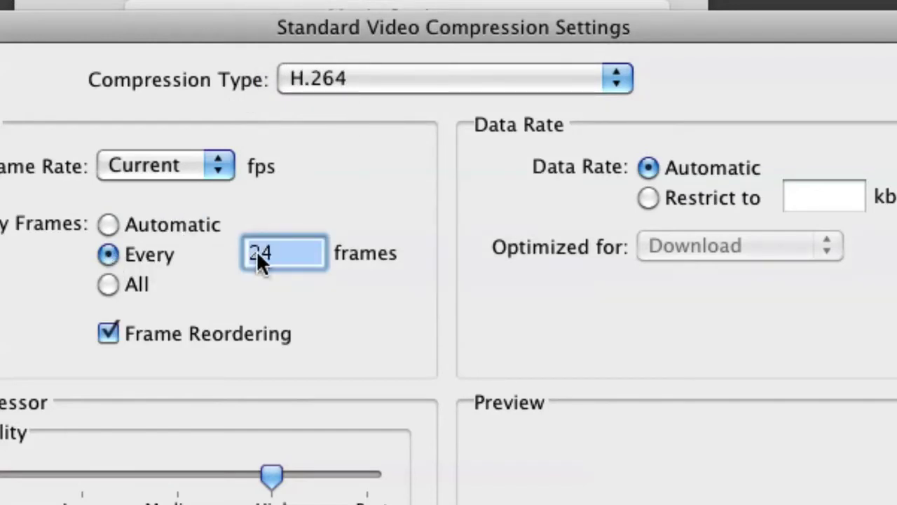
text(24)
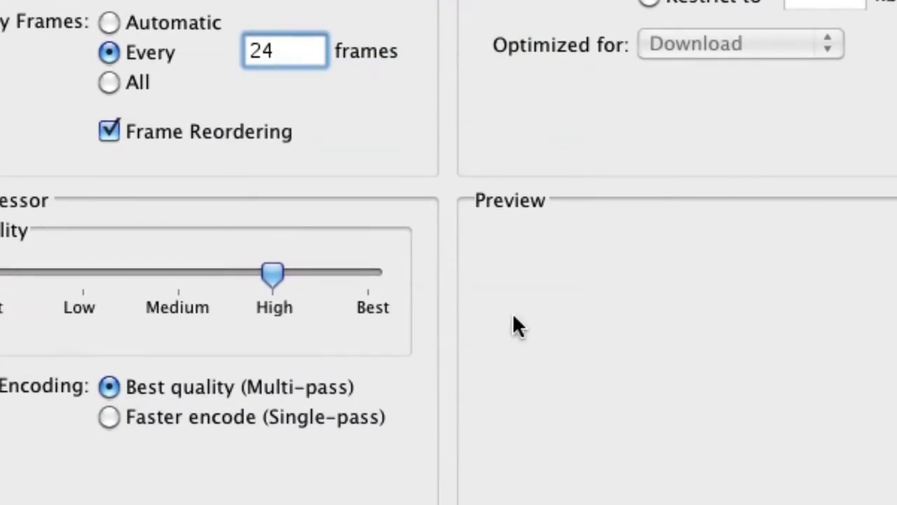
mouse_move(270, 266)
mouse_down()
mouse_move(378, 274)
mouse_move(272, 277)
mouse_up()
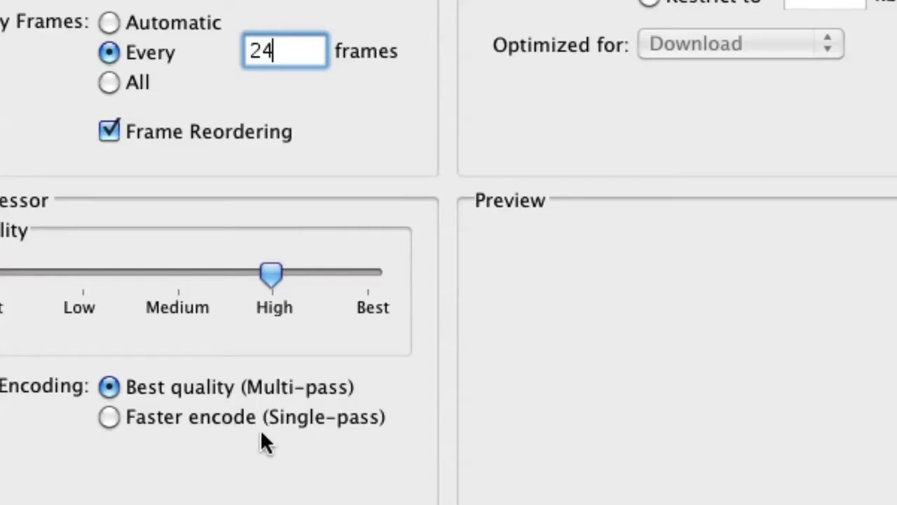
click(110, 415)
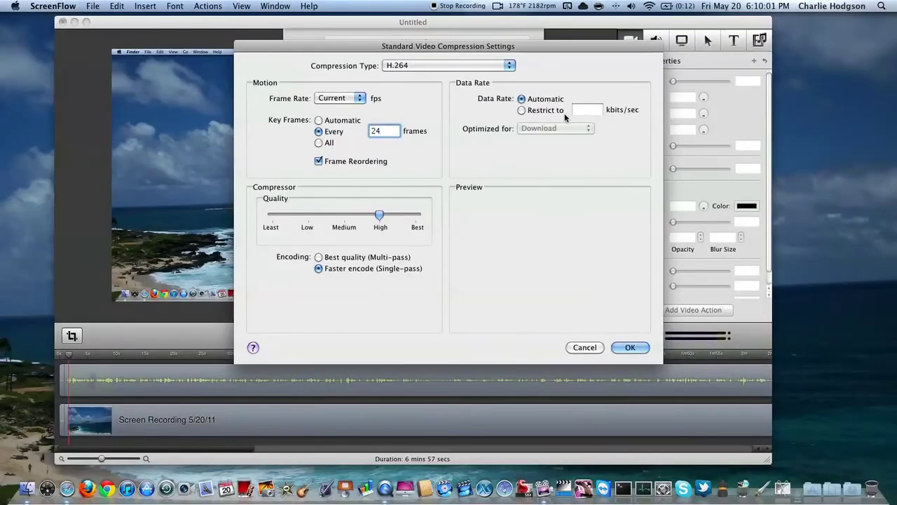
Confirm the H.264 compression settings and leave the video filter set to None
click(631, 347)
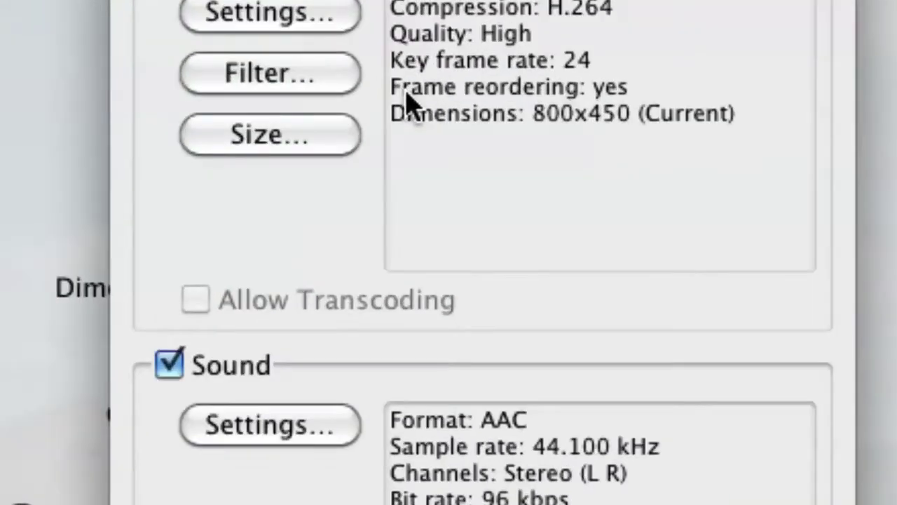
click(350, 79)
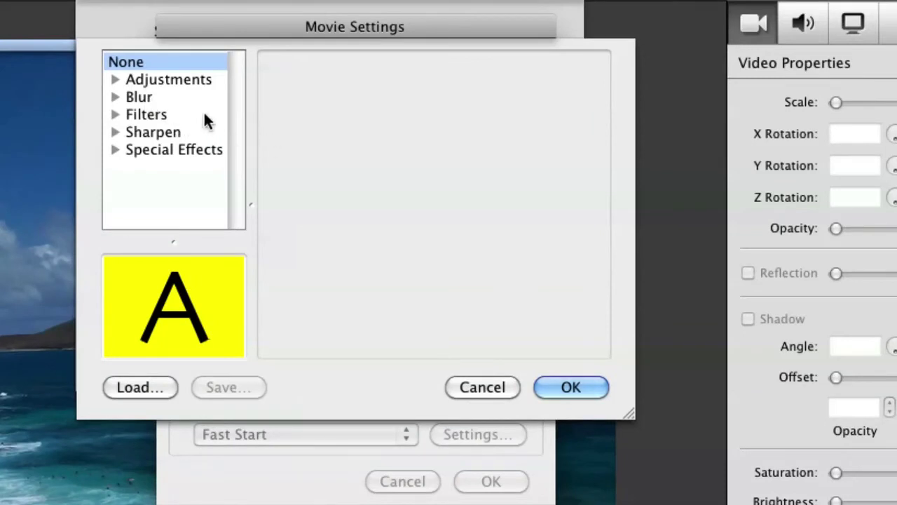
click(125, 63)
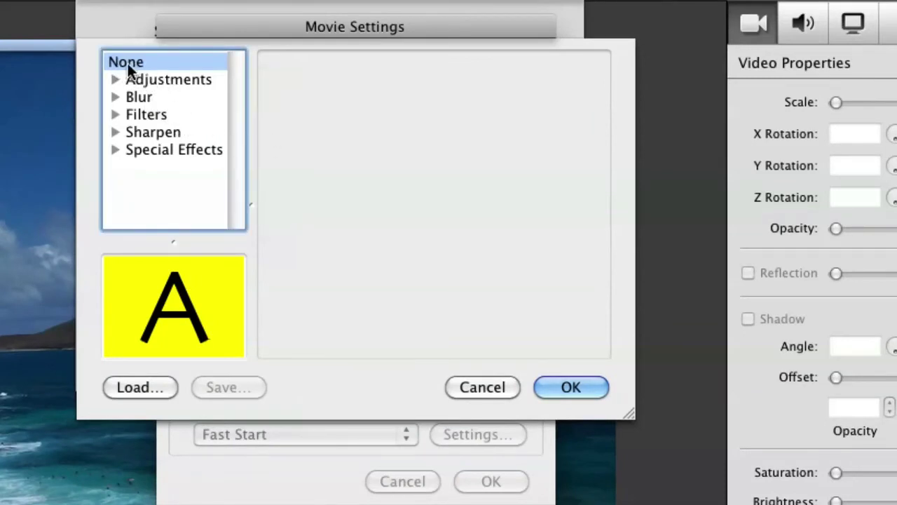
click(115, 80)
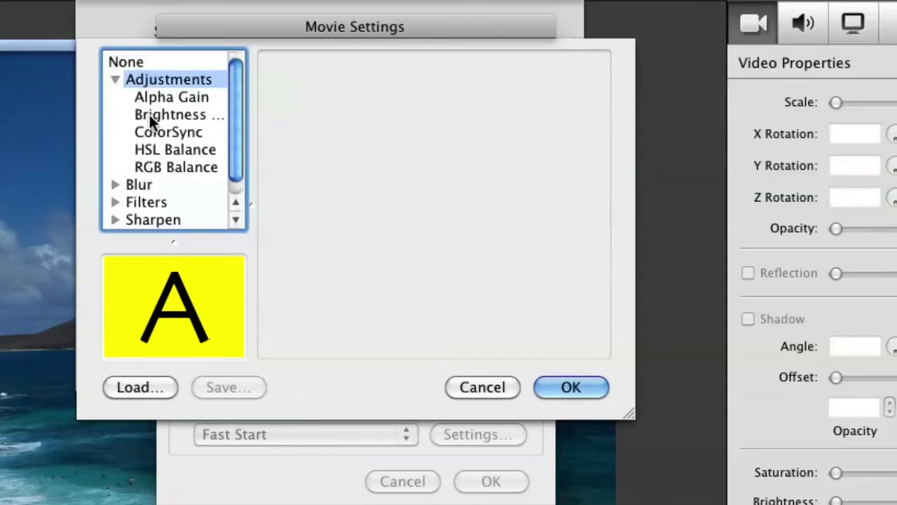
click(150, 114)
click(112, 80)
click(110, 61)
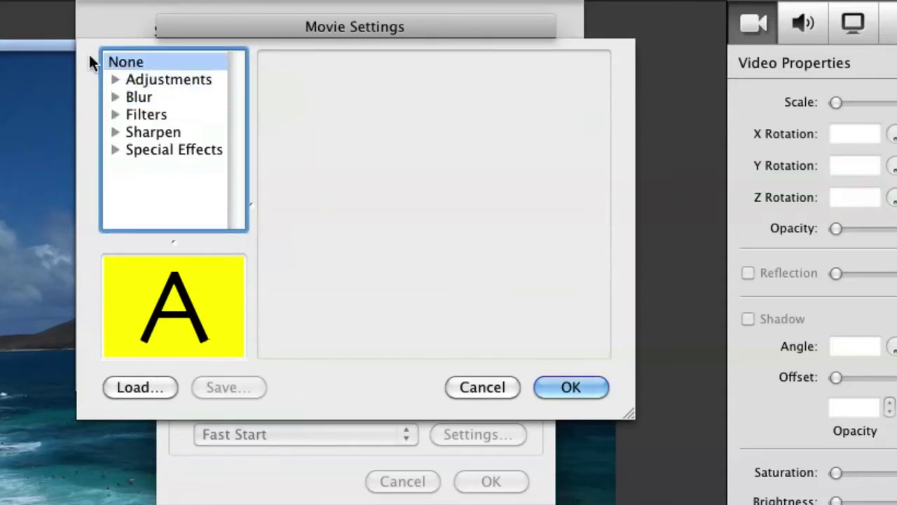
click(570, 385)
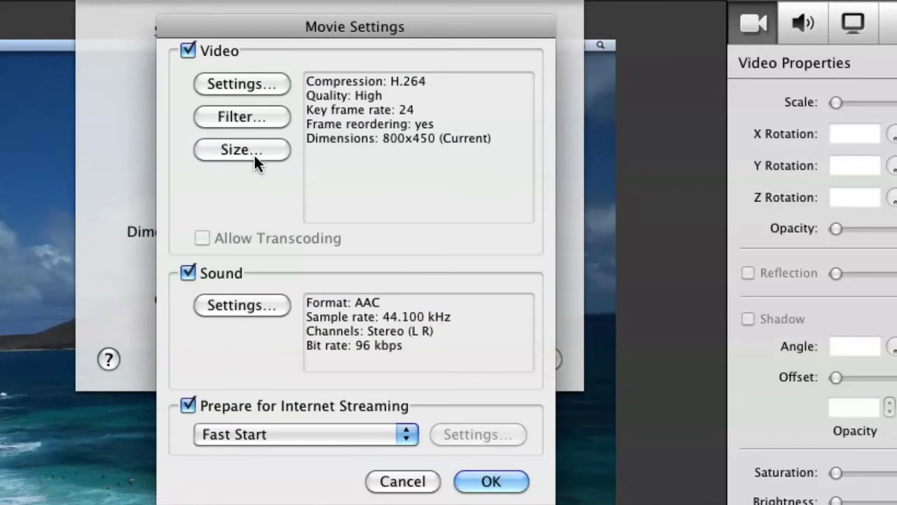
Change the export size dimensions to 1280 x 720 HD
click(243, 149)
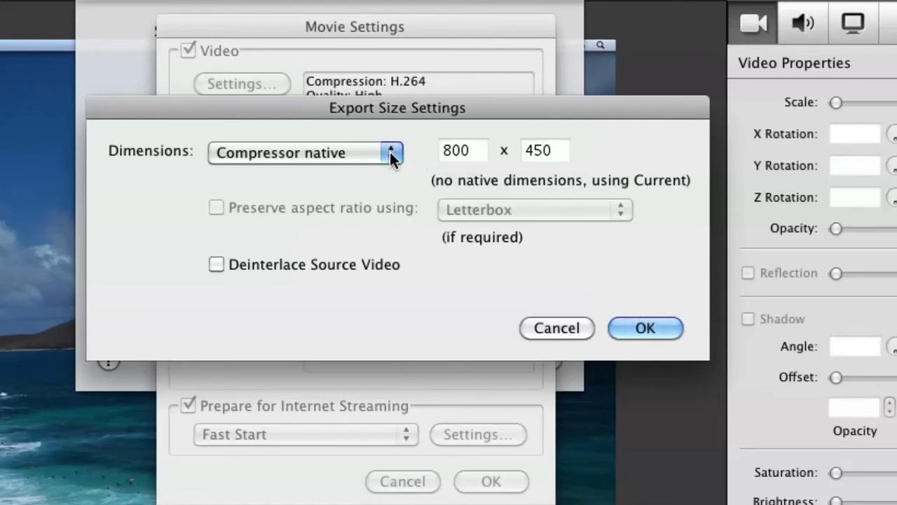
click(280, 153)
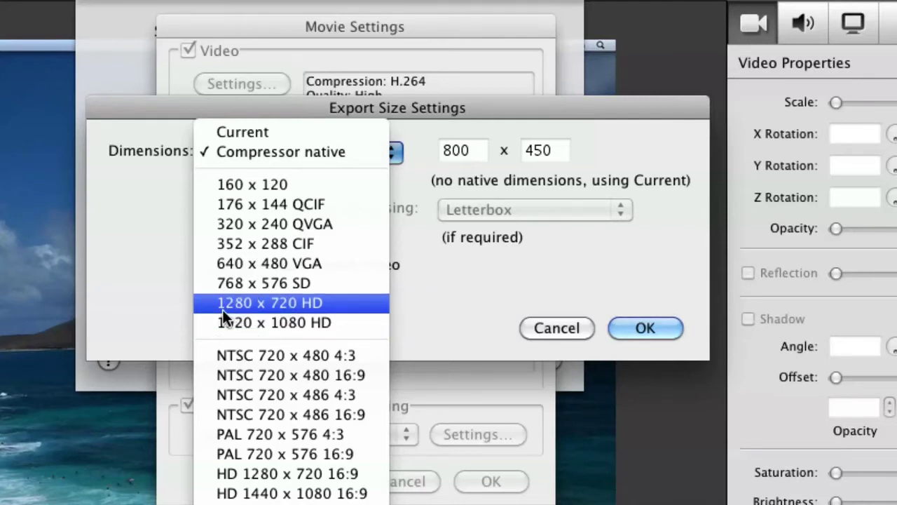
click(292, 306)
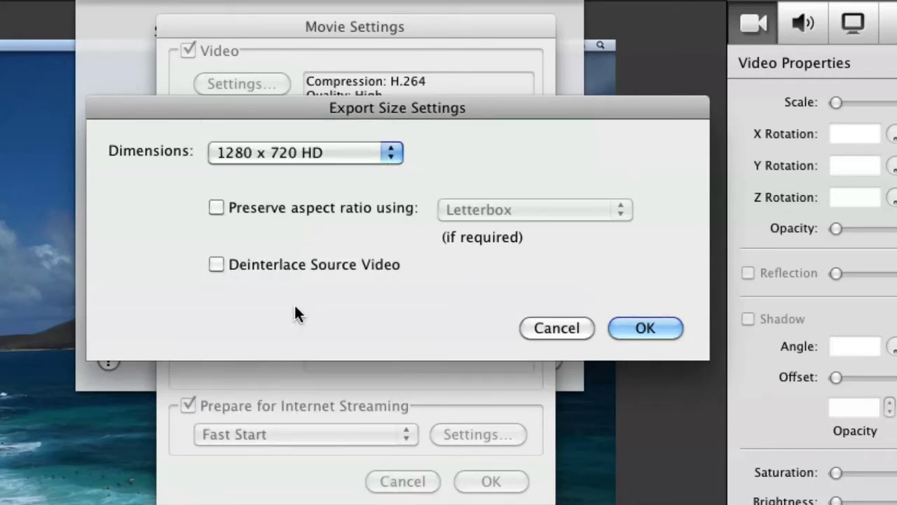
click(638, 326)
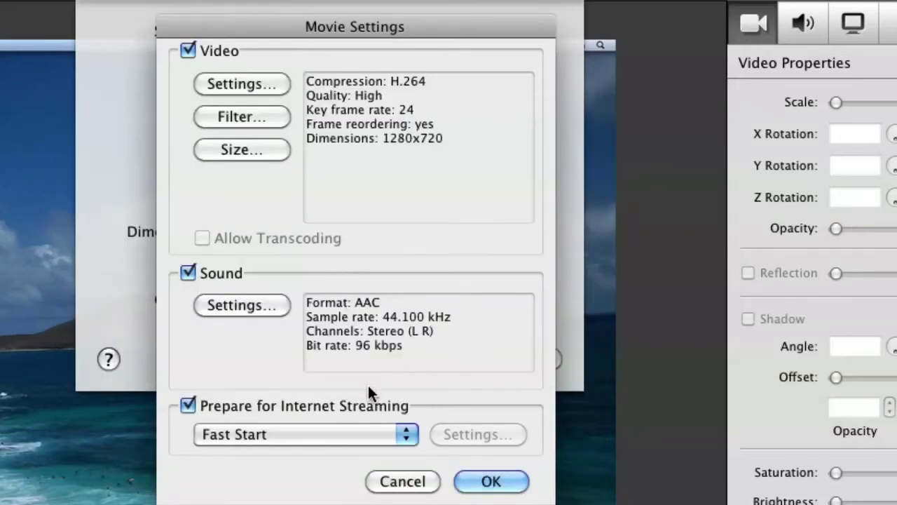
Accept the movie settings, change scale to 100% (1600 x 900), and export the movie
drag(408, 28, 411, 20)
click(505, 481)
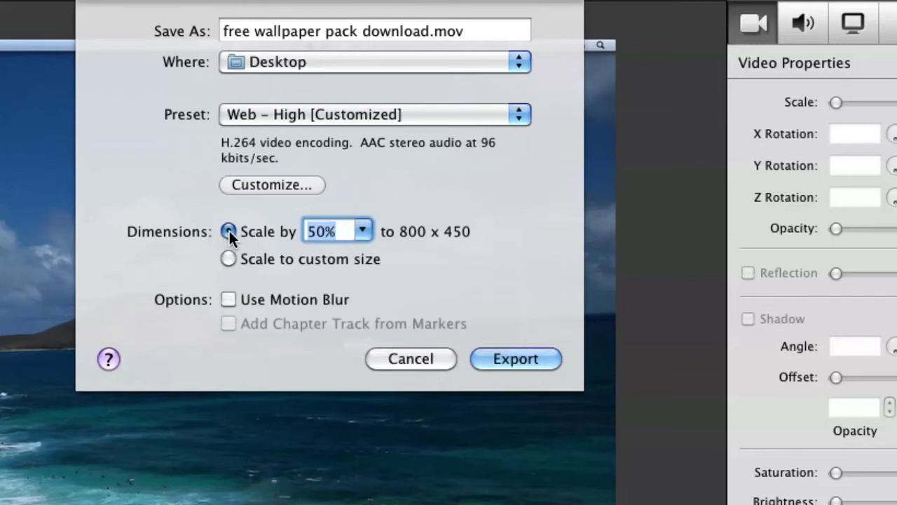
click(362, 232)
click(338, 253)
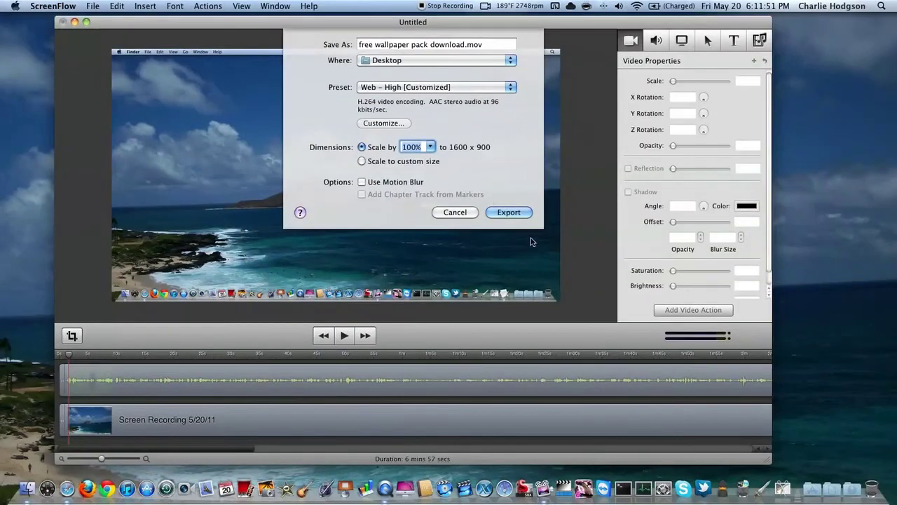
click(509, 213)
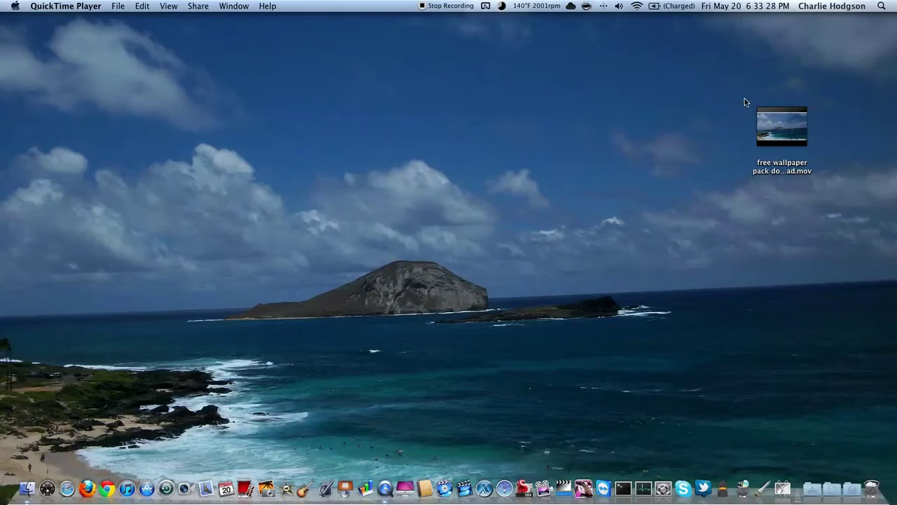
Activate Finder on the desktop where free wallpaper pack download.mov now sits
drag(747, 98, 688, 279)
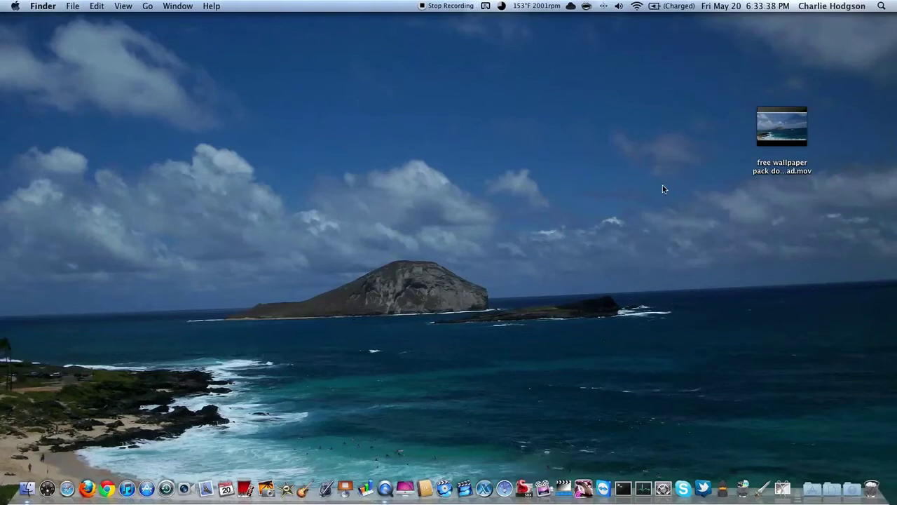
right_click(794, 163)
click(747, 219)
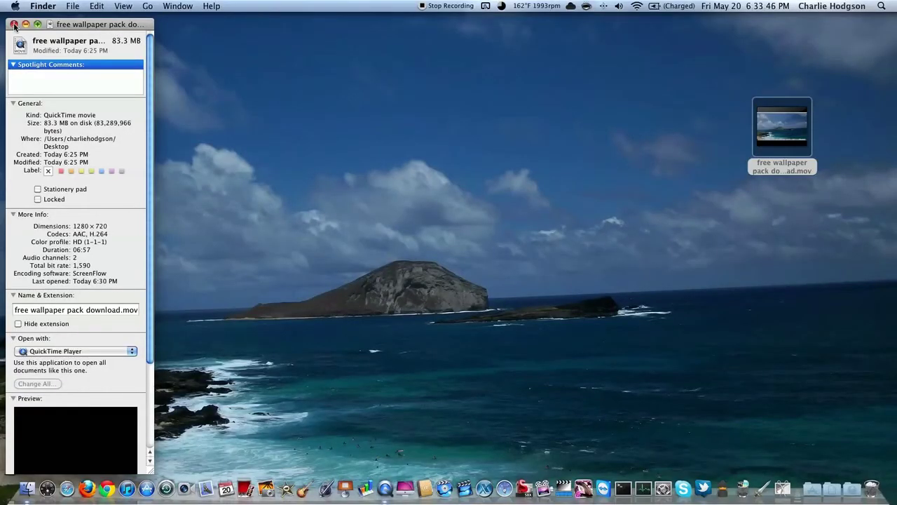
click(13, 24)
drag(6, 25, 300, 200)
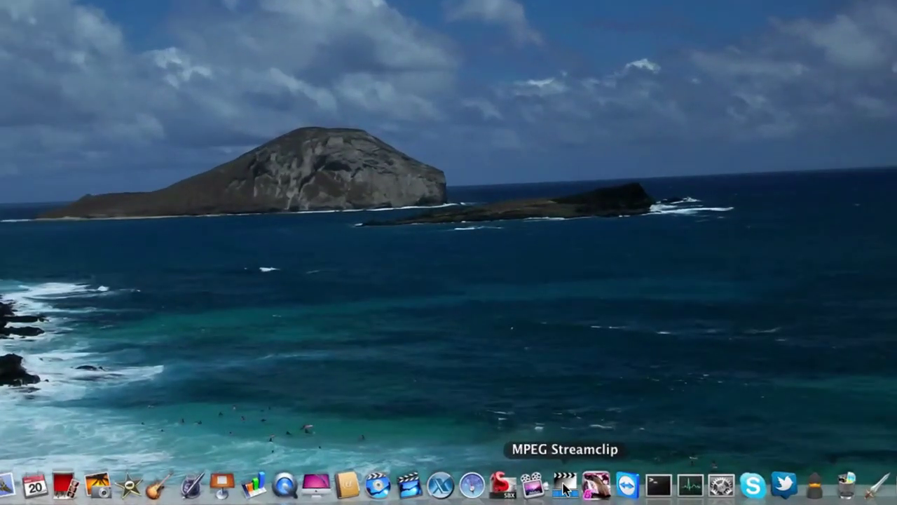
Launch MPEG Streamclip and drag free wallpaper pack download.mov from the desktop into it
click(565, 486)
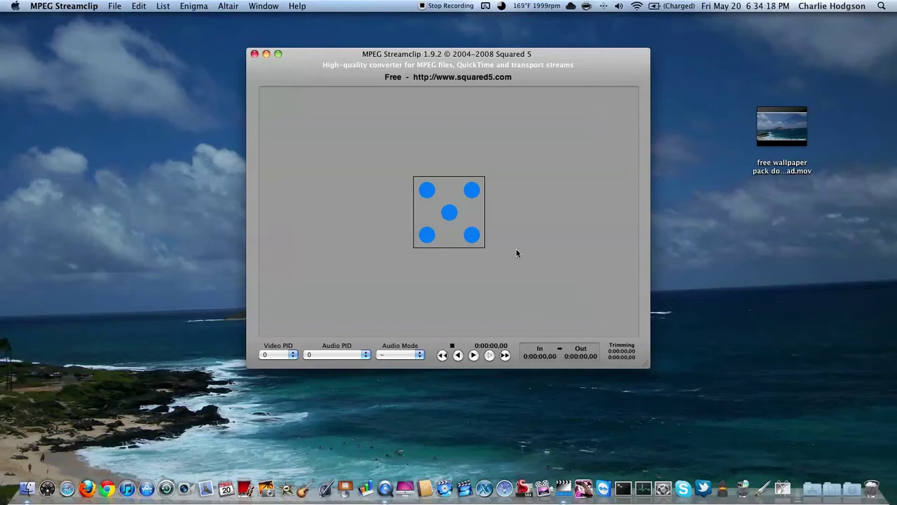
drag(734, 126, 457, 215)
click(815, 185)
click(781, 175)
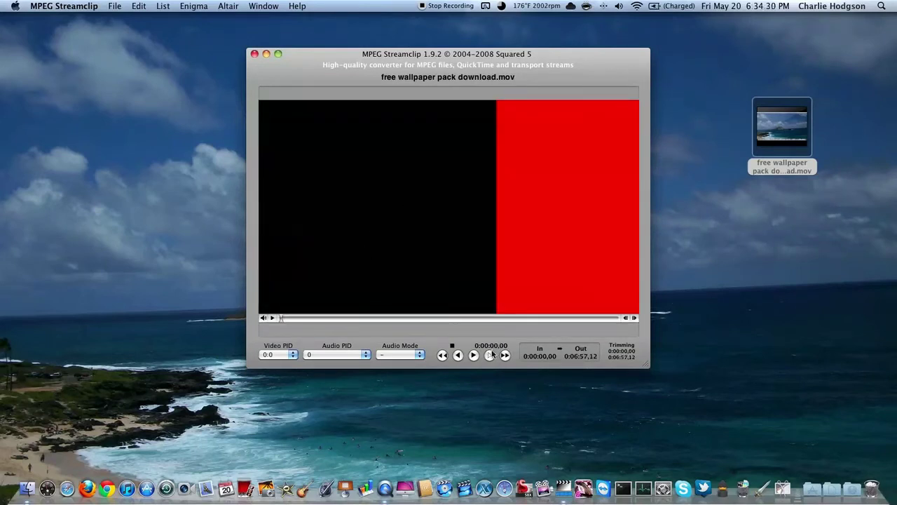
Scrub through the movie, play it at up to 8x speed, and stop at 0:00:21,23
drag(282, 319, 551, 281)
drag(483, 330, 243, 318)
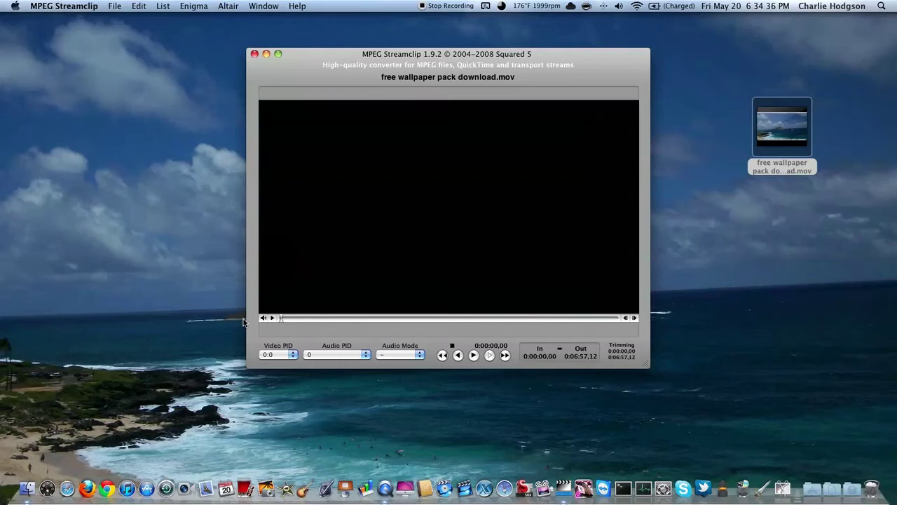
click(491, 350)
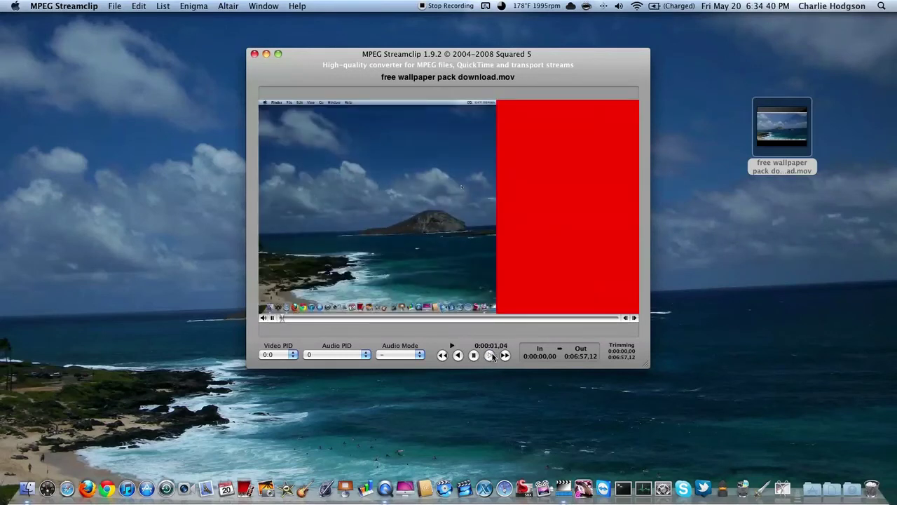
click(493, 357)
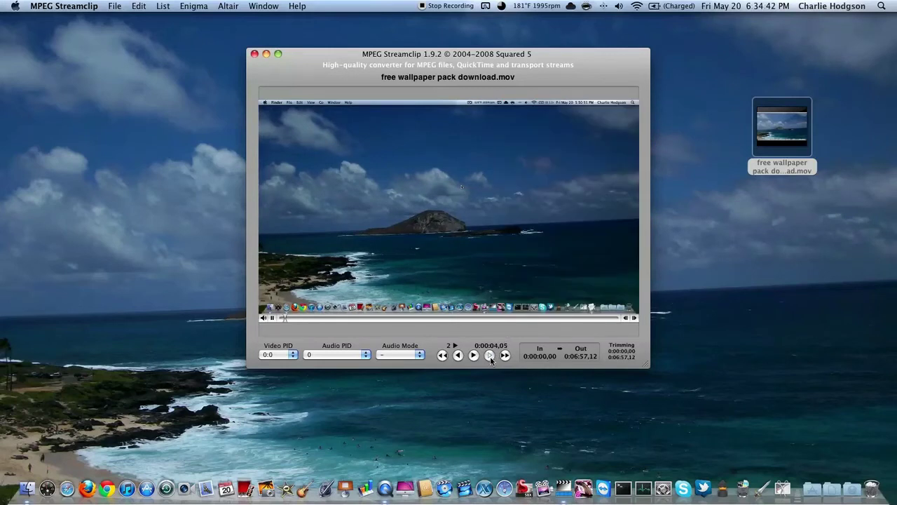
click(490, 357)
click(490, 356)
click(473, 356)
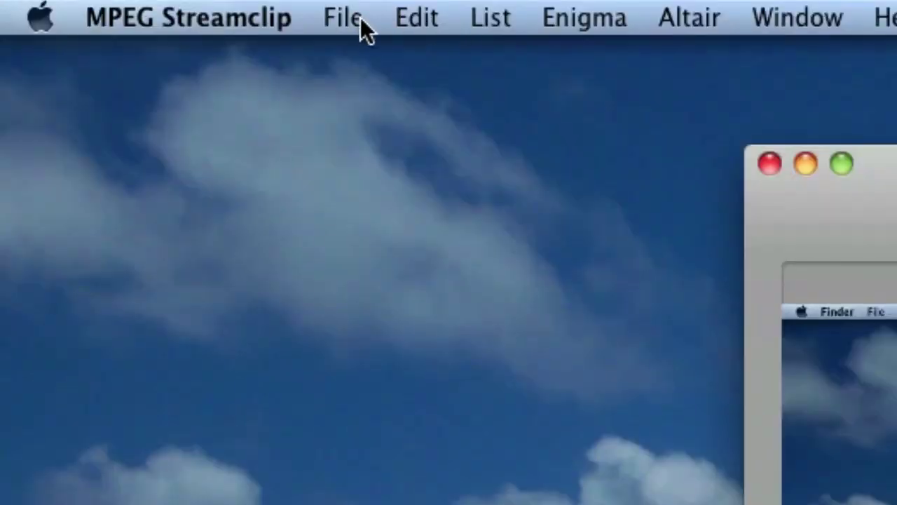
Start an MPEG-4 export with quality raised to 58% and frame rate 24
click(360, 18)
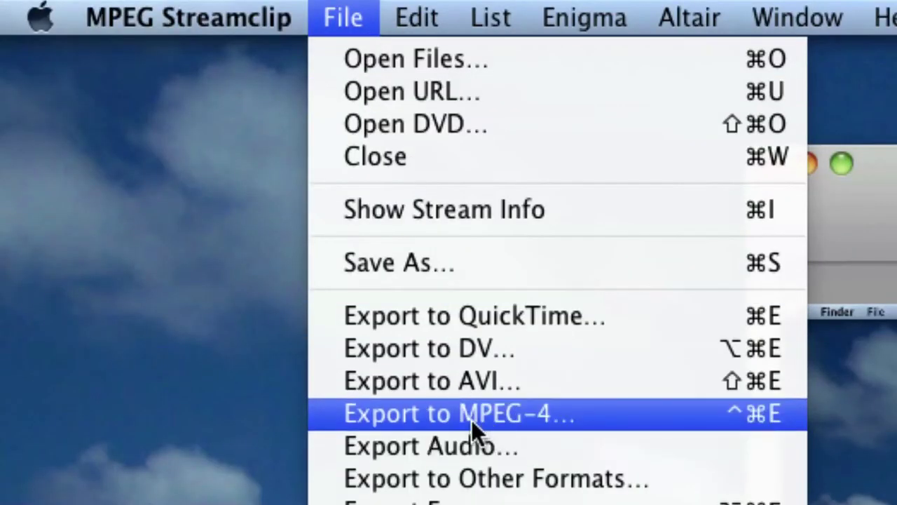
click(520, 421)
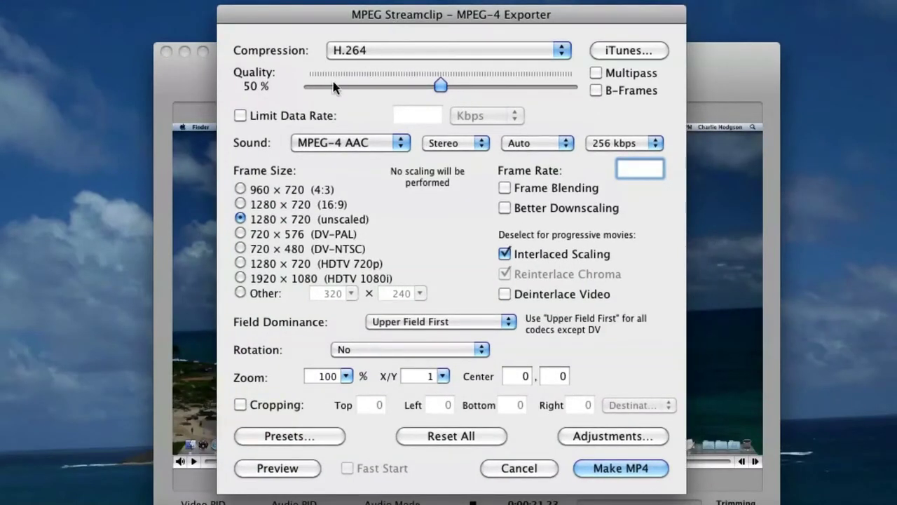
mouse_move(440, 85)
mouse_down()
mouse_move(463, 86)
mouse_move(455, 87)
mouse_up()
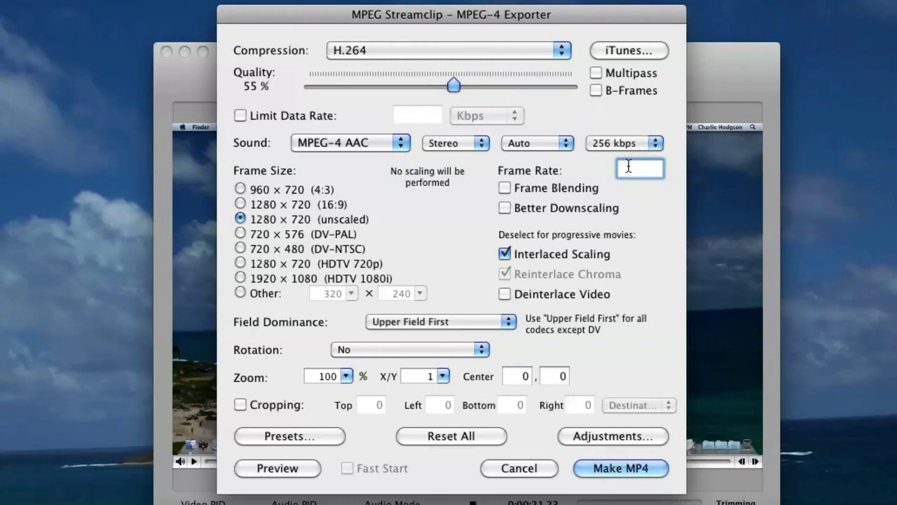
text(24)
Make an MP4 named 'free wallpaper pack download.mp4' on the Desktop and let the encoding finish
click(609, 474)
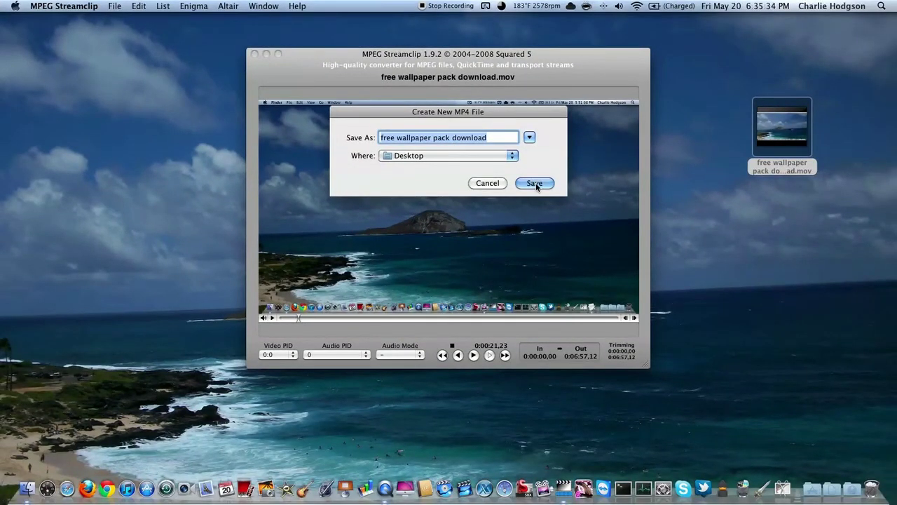
click(535, 184)
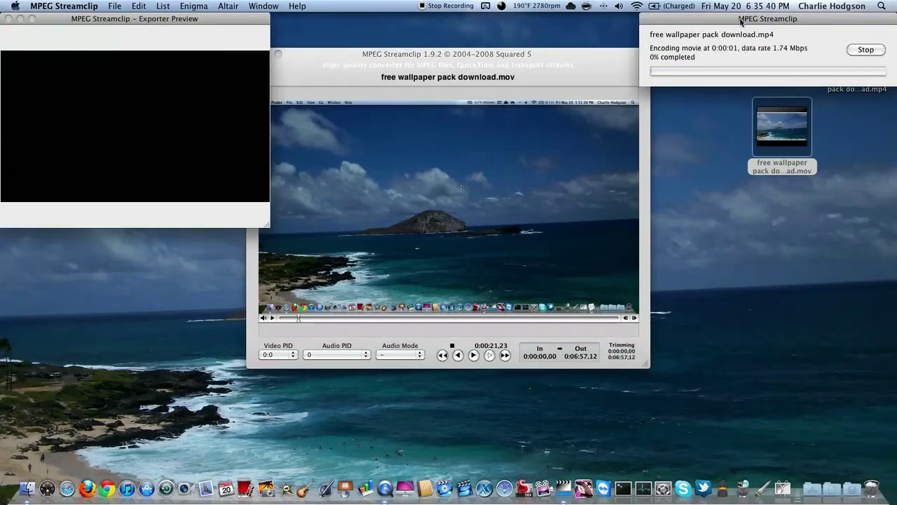
drag(741, 16, 714, 94)
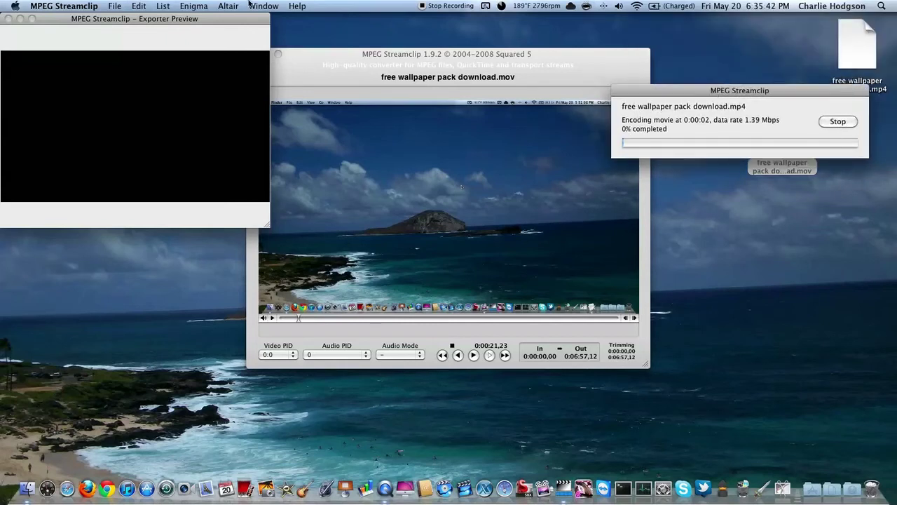
drag(161, 21, 170, 28)
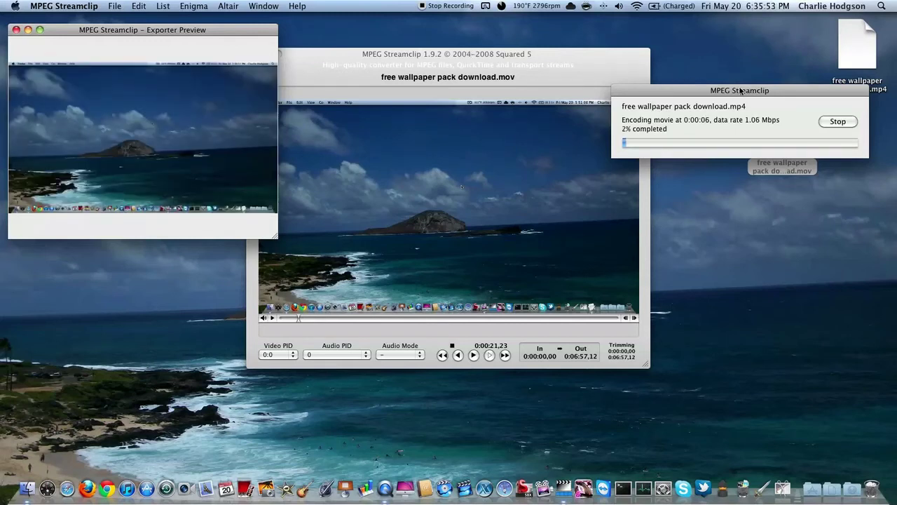
drag(742, 89, 701, 73)
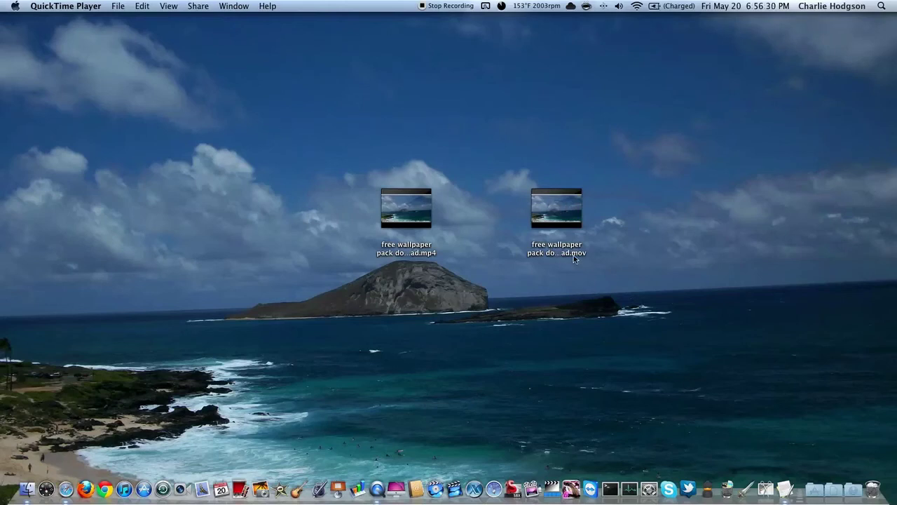
click(434, 258)
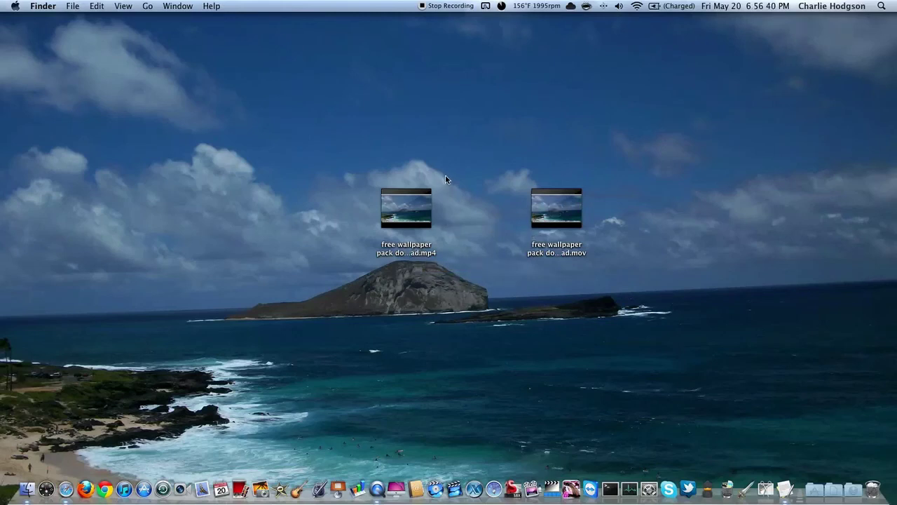
drag(446, 175, 514, 290)
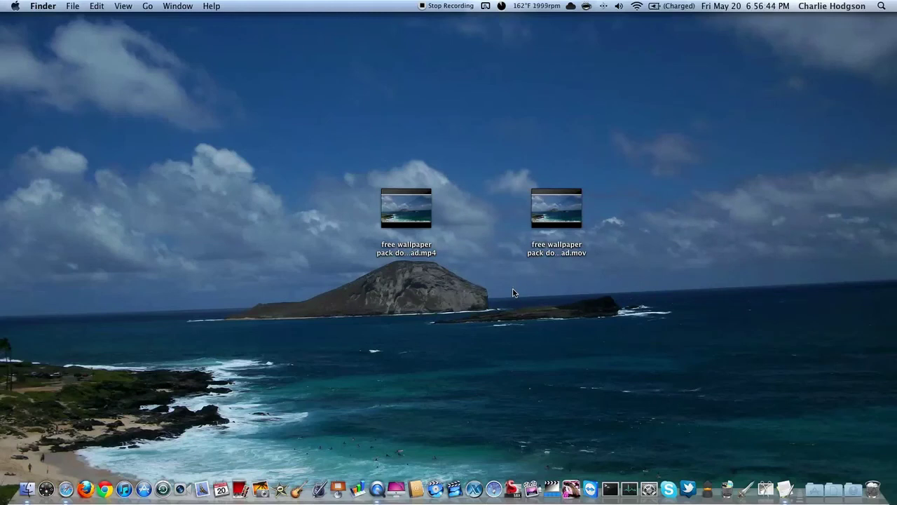